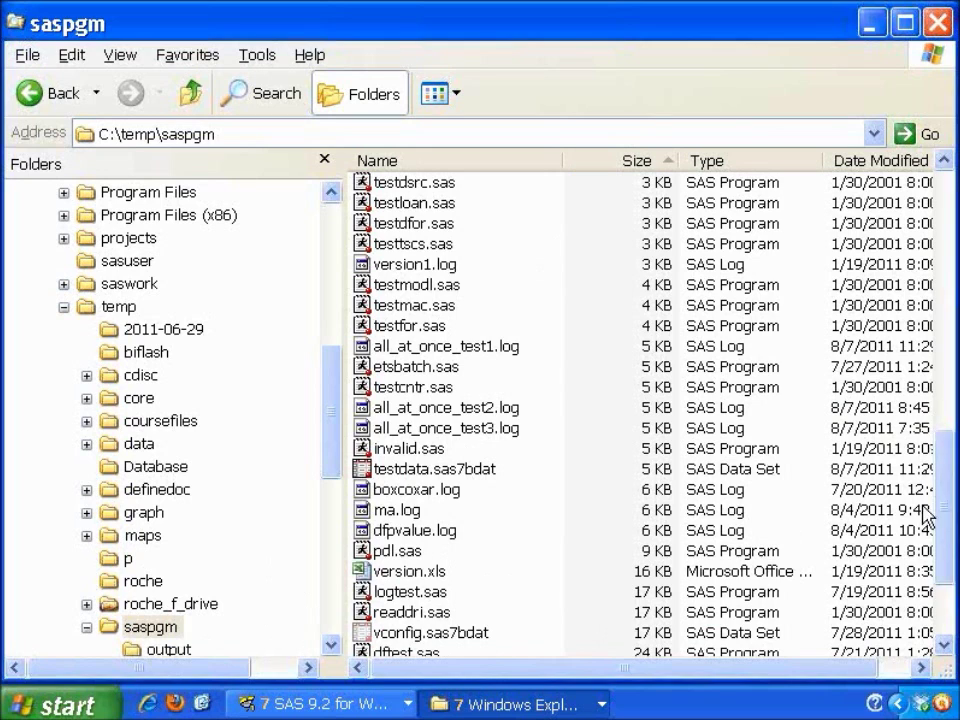
Open testqlim.sas from the saspgm folder, look through its code, and close the viewer.
mouse_move(369, 150)
mouse_down()
mouse_move(268, 141)
mouse_move(250, 129)
mouse_up()
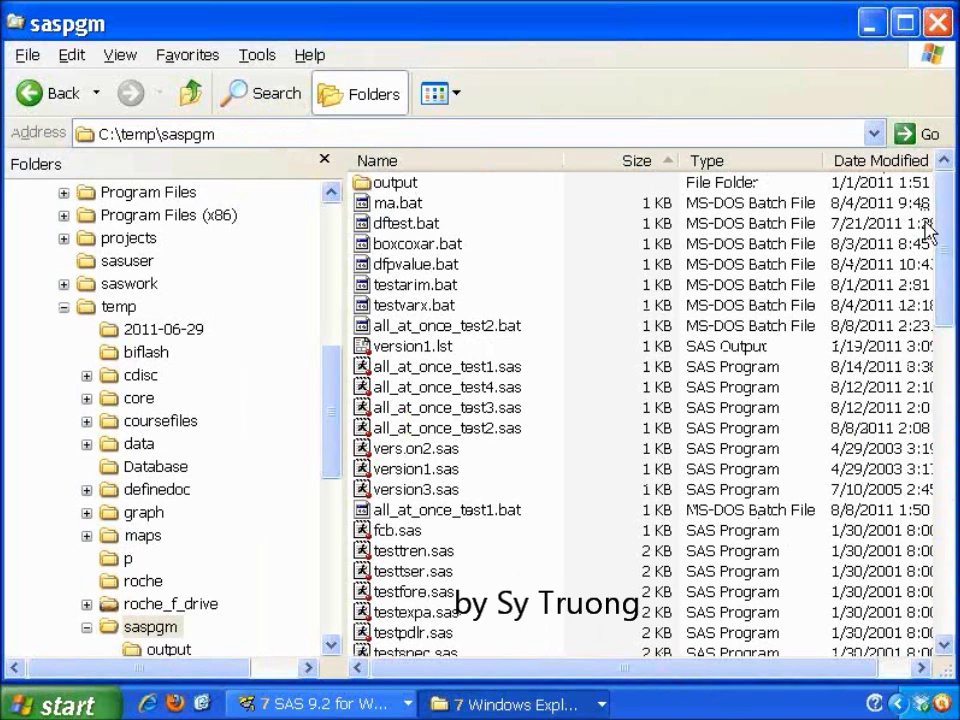
scroll(928, 240, down, 4)
double_click(430, 470)
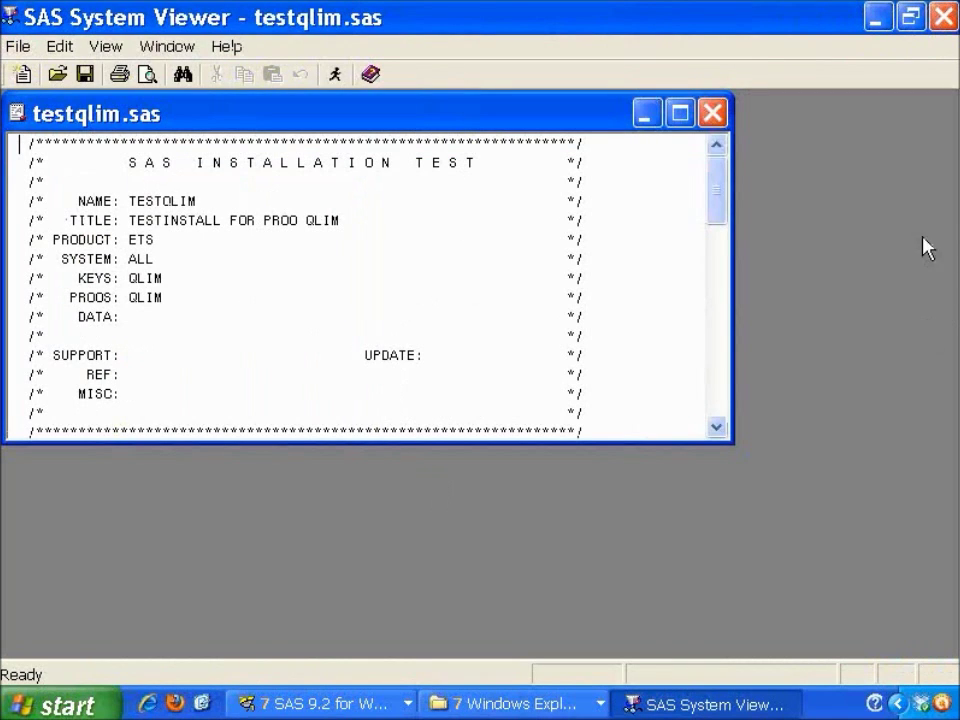
scroll(683, 204, down, 15)
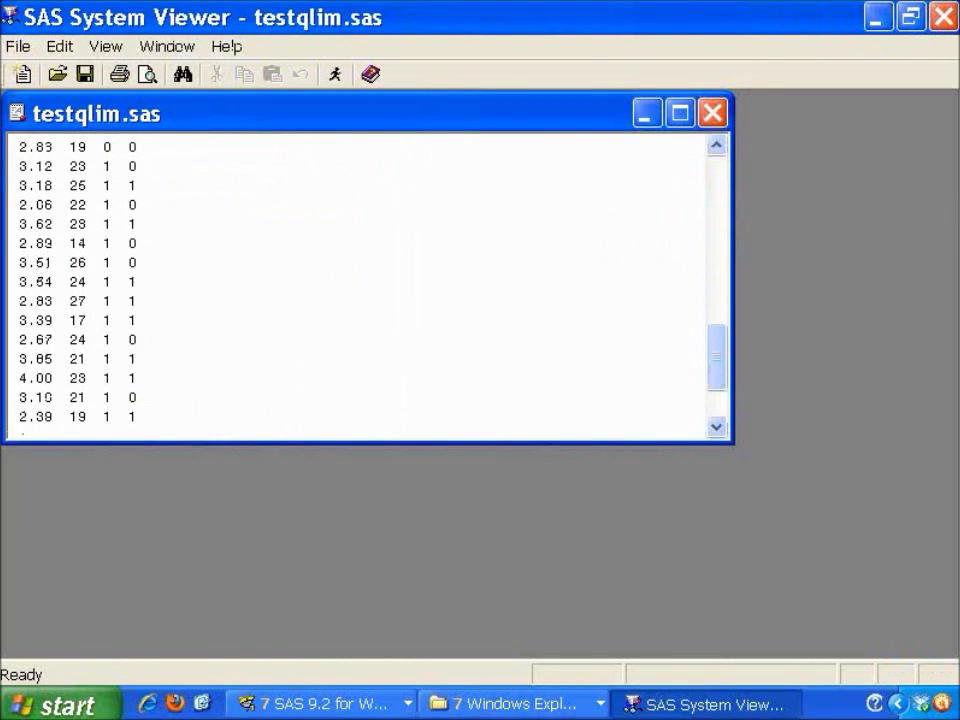
click(943, 17)
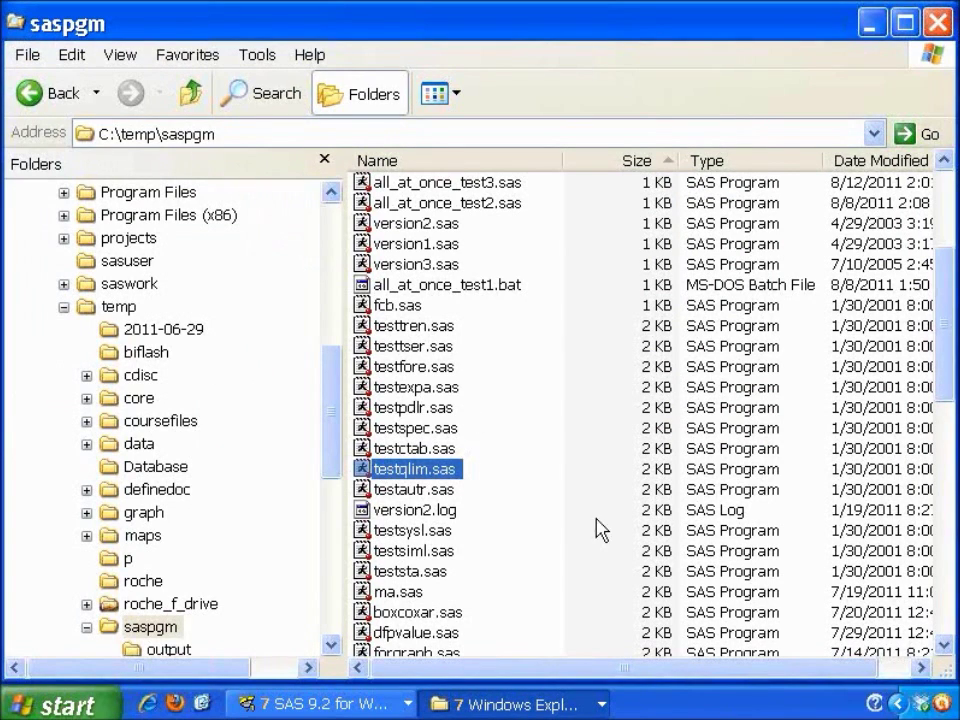
Create a version backup of testqlim.sas with V_-_Version and close the SAS message log.
right_click(432, 478)
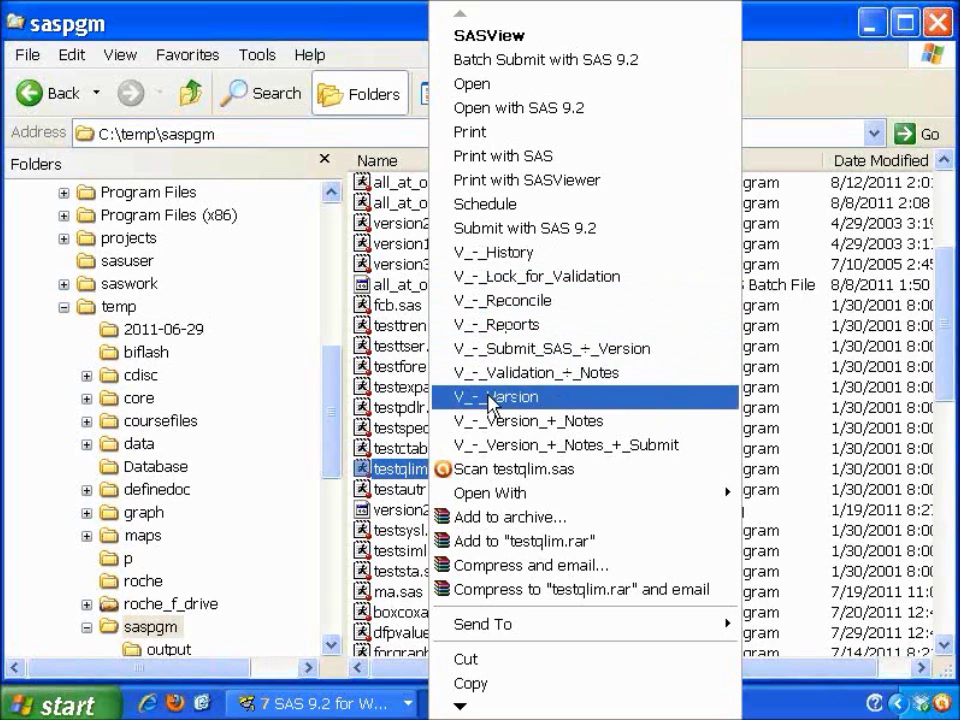
click(491, 398)
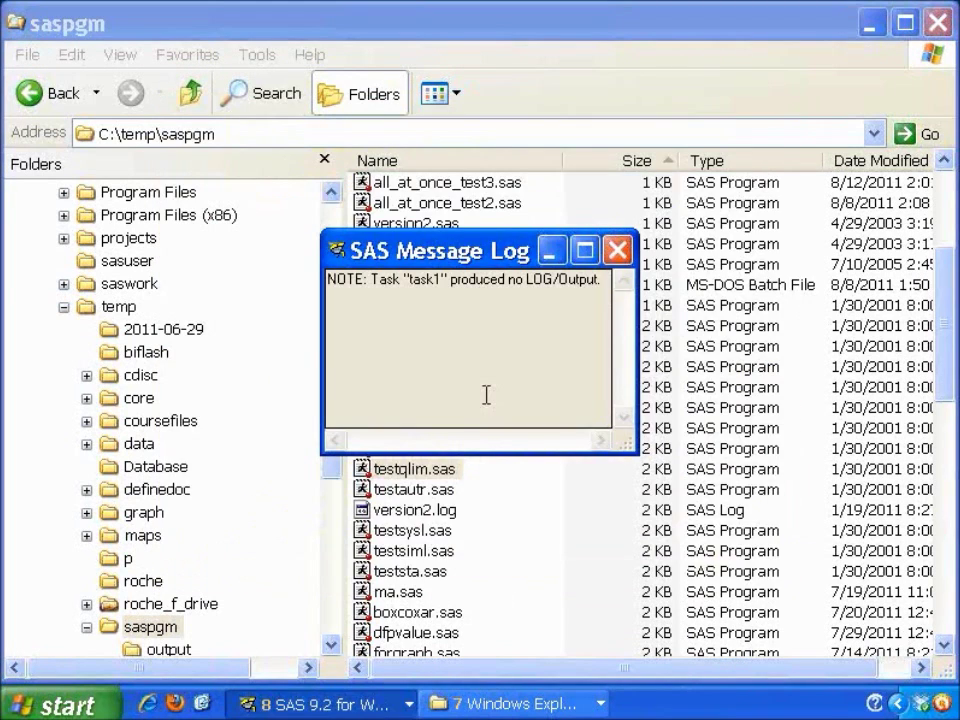
click(617, 249)
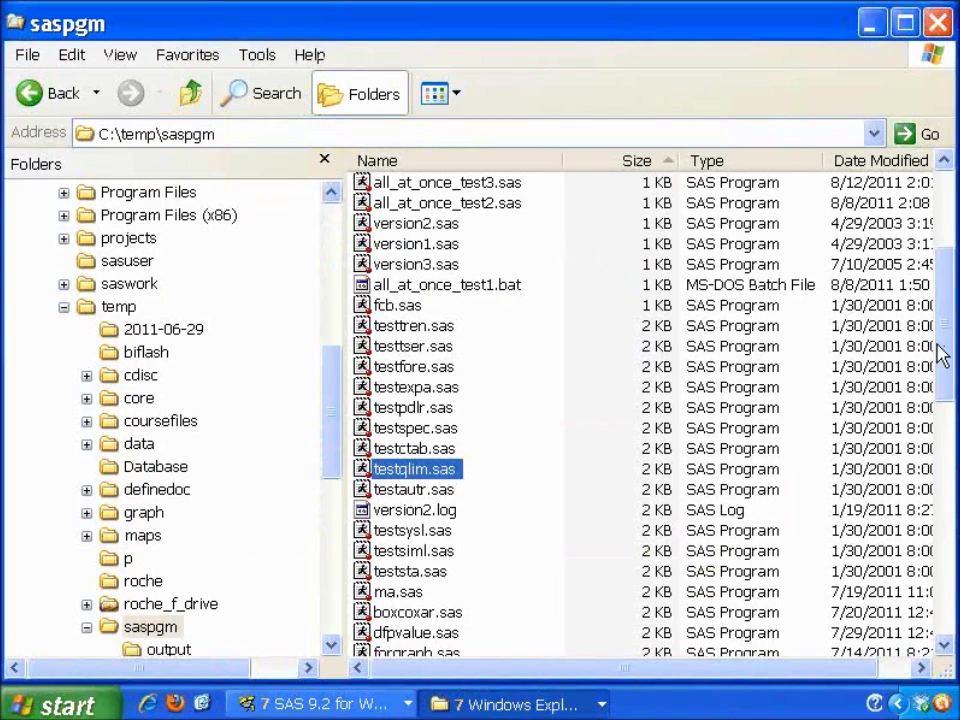
Locate the v.sas7bcat catalog and v.sas7bdat data set in the saspgm folder.
drag(942, 355, 891, 578)
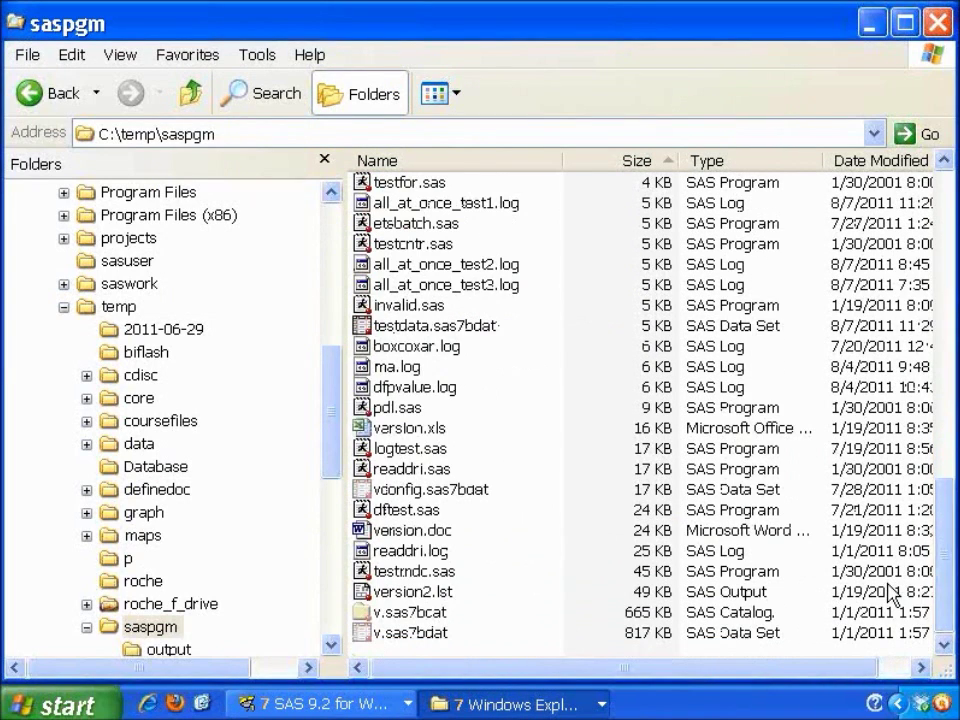
drag(462, 607, 466, 636)
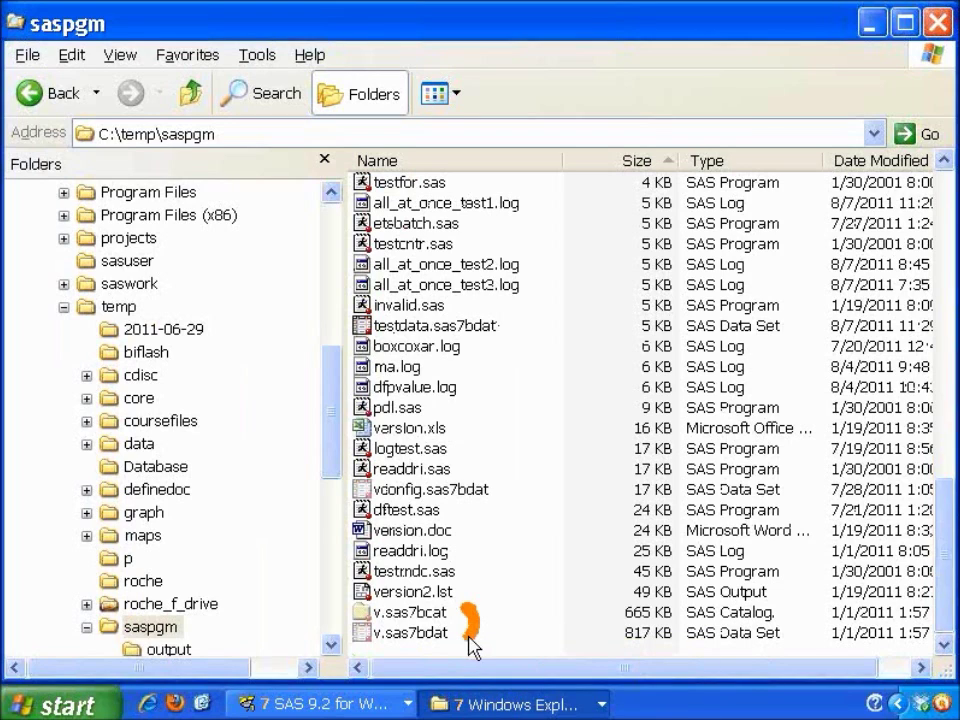
mouse_move(575, 598)
mouse_down()
mouse_move(524, 603)
mouse_move(530, 634)
mouse_up()
Create a version backup of testtscs.sas with V_-_Version and close the SAS message log.
drag(948, 580, 943, 523)
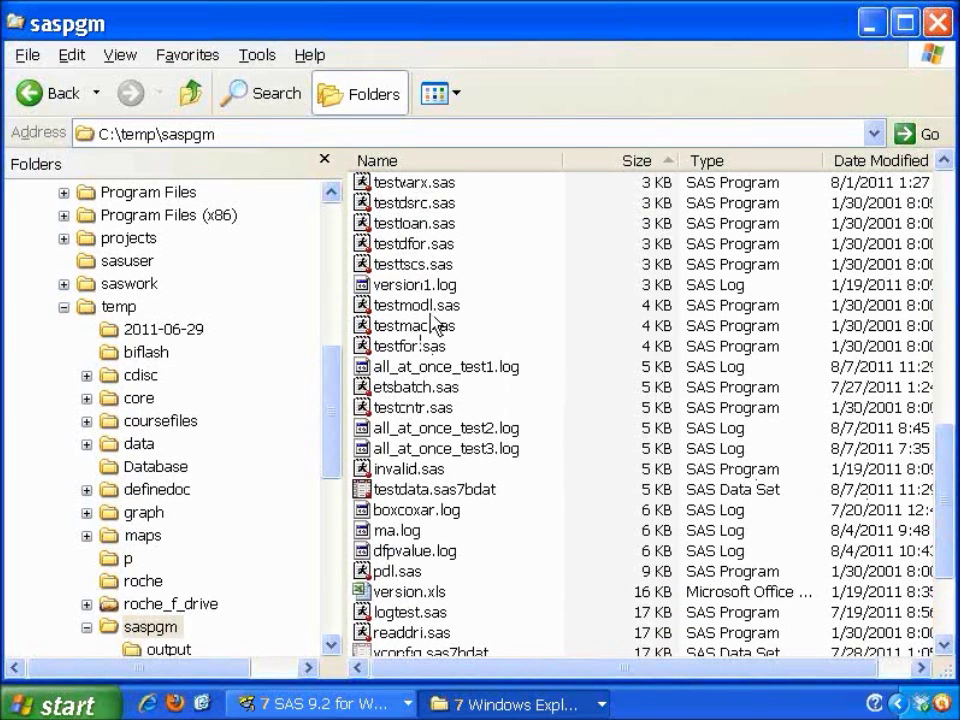
right_click(422, 264)
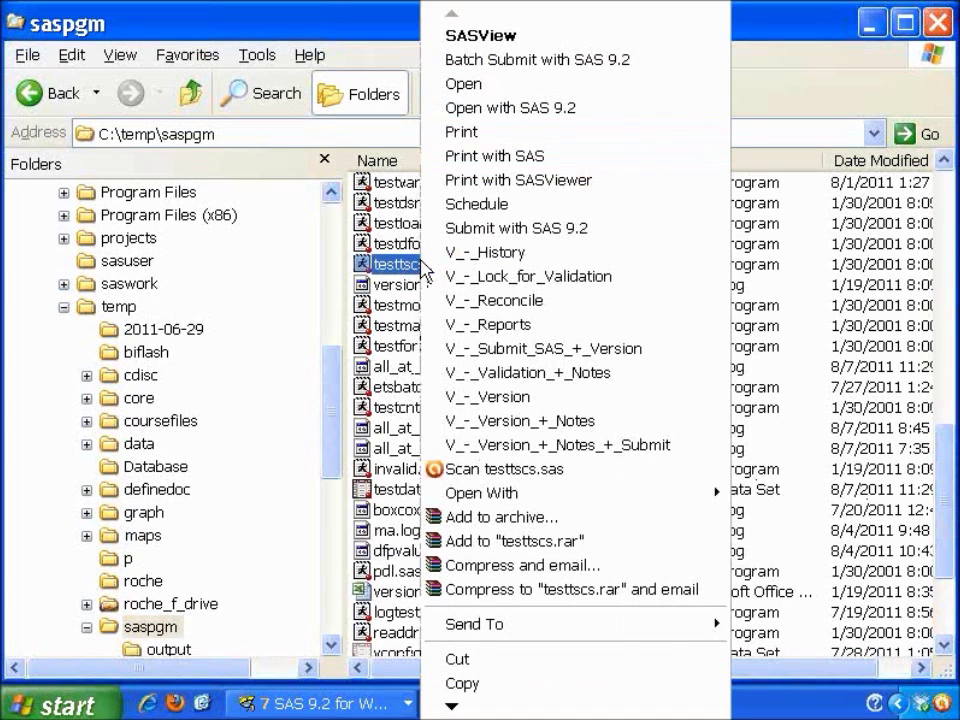
click(519, 360)
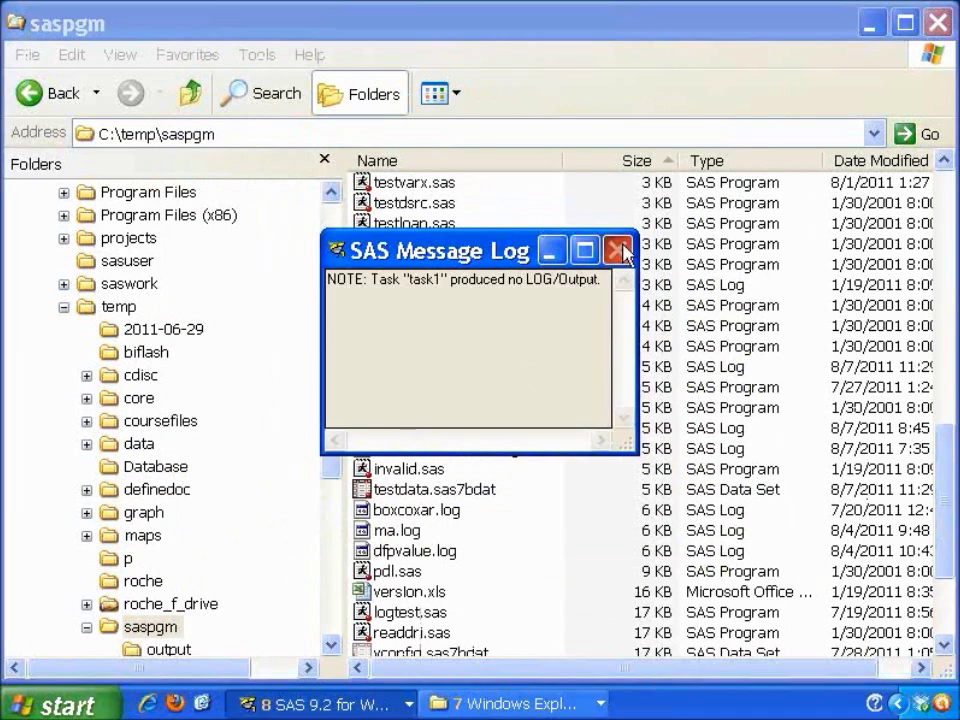
click(615, 249)
Open the version history of testtscs.sas and view its backup dated 01JAN11:13:57:46.
right_click(421, 262)
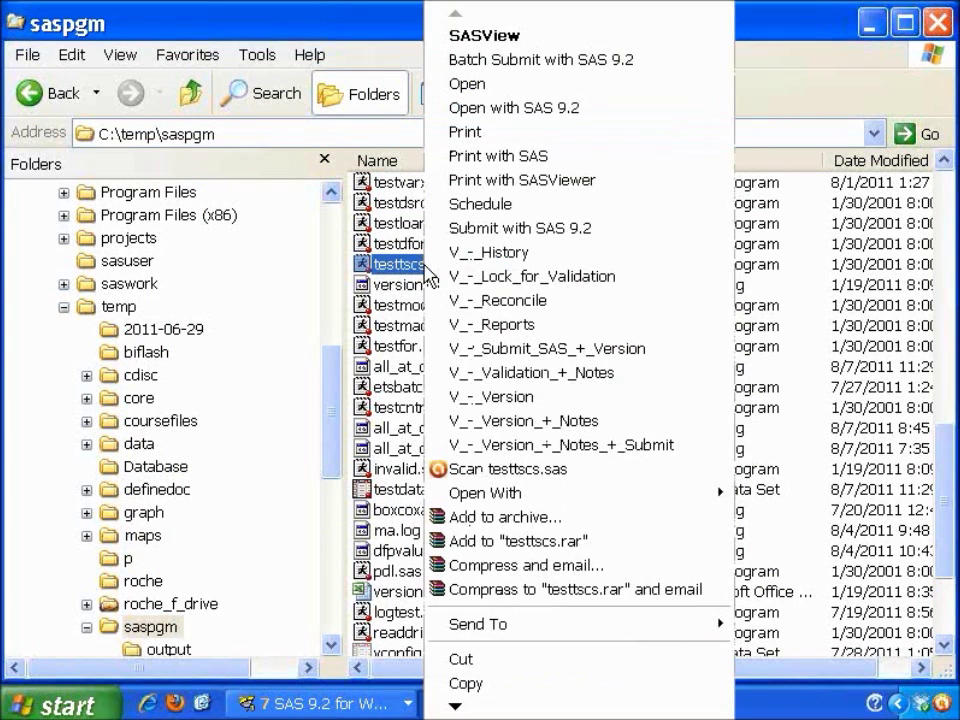
click(480, 253)
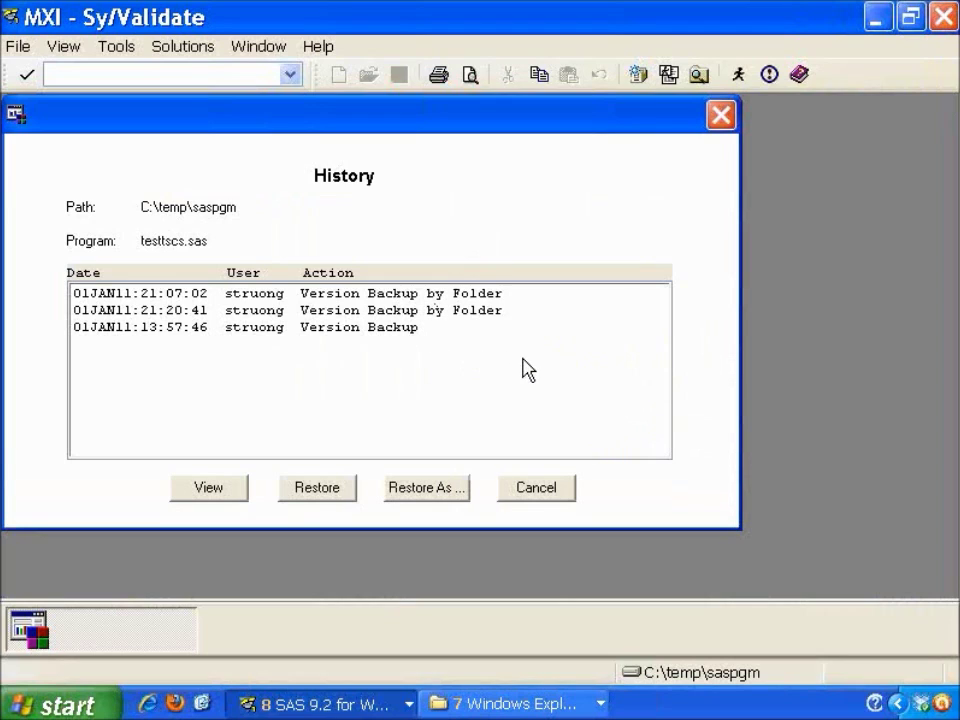
mouse_move(527, 364)
mouse_down()
mouse_move(424, 360)
mouse_move(403, 339)
mouse_move(427, 382)
mouse_up()
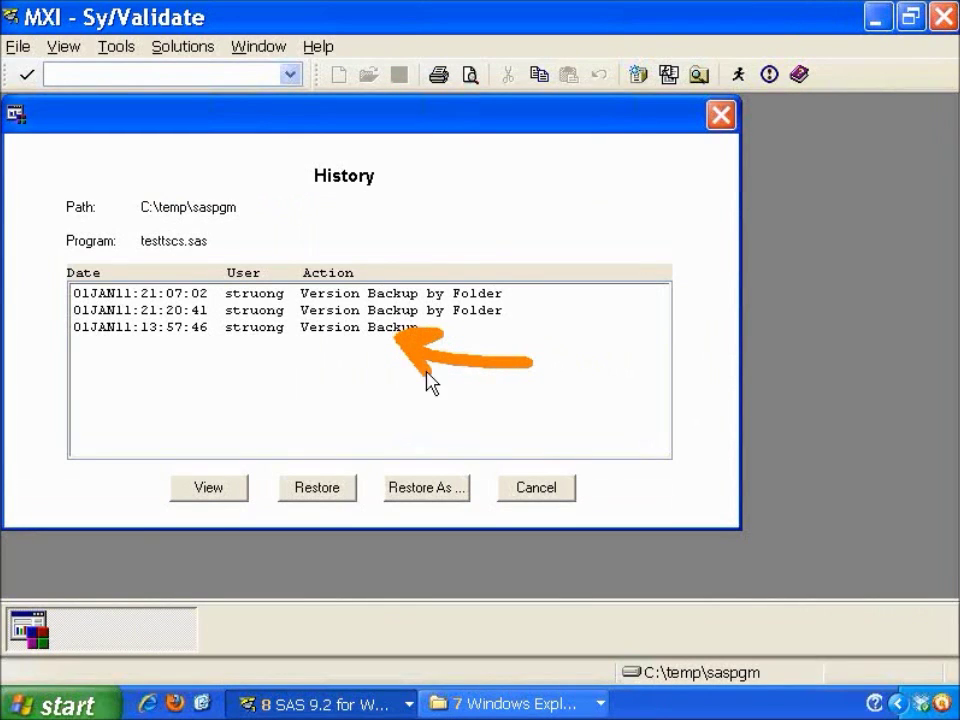
click(233, 330)
click(221, 490)
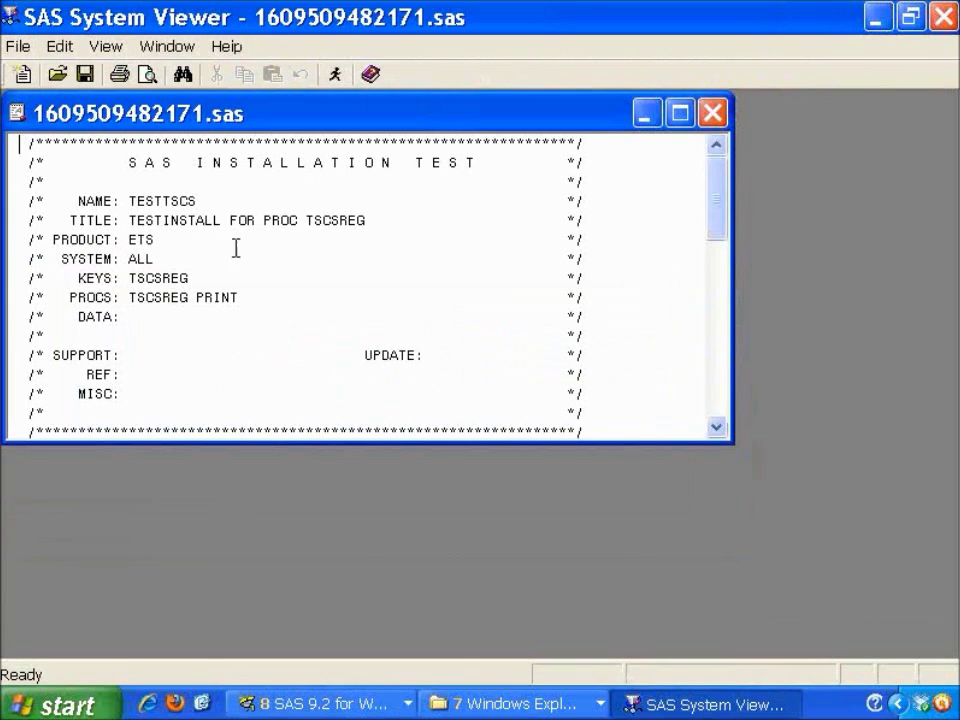
Look through the backed-up testtscs.sas code, then close the viewer and the history window.
drag(716, 207, 742, 358)
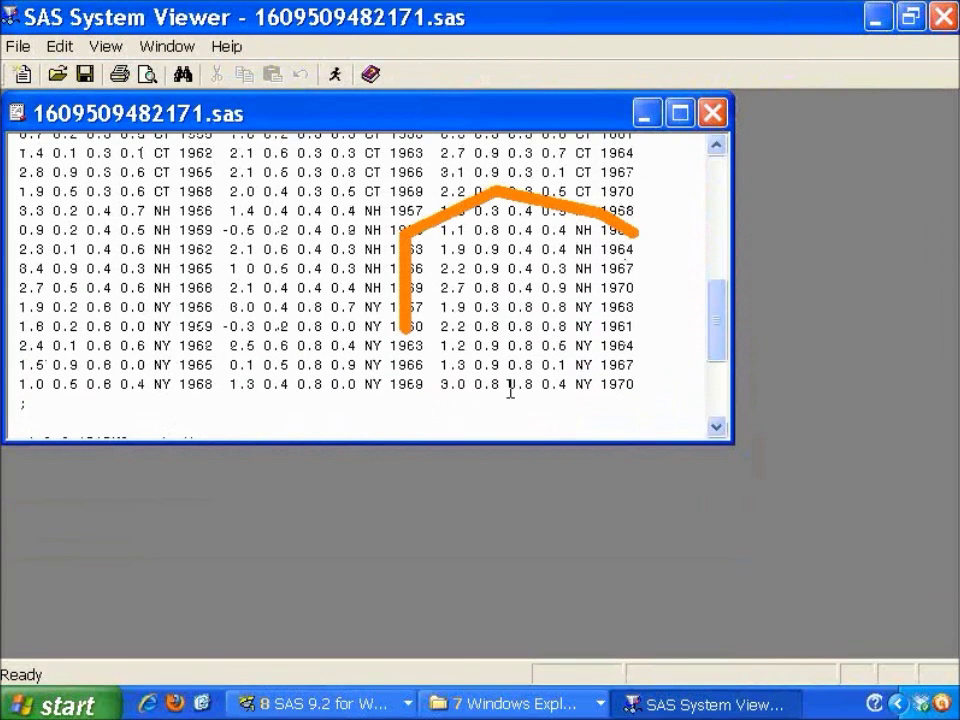
drag(736, 333, 687, 165)
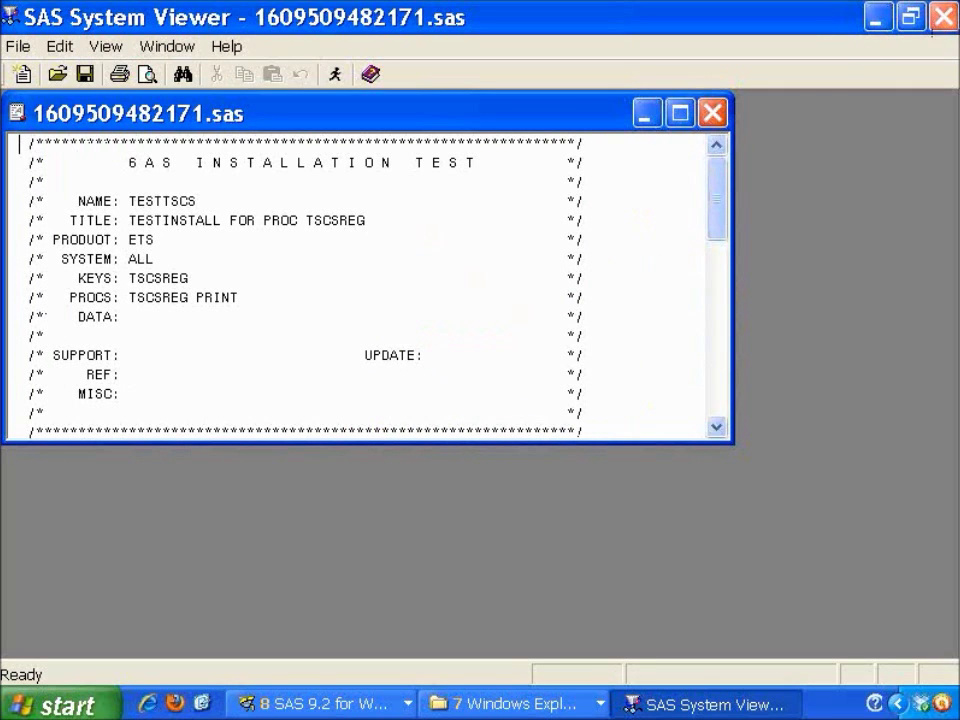
click(943, 17)
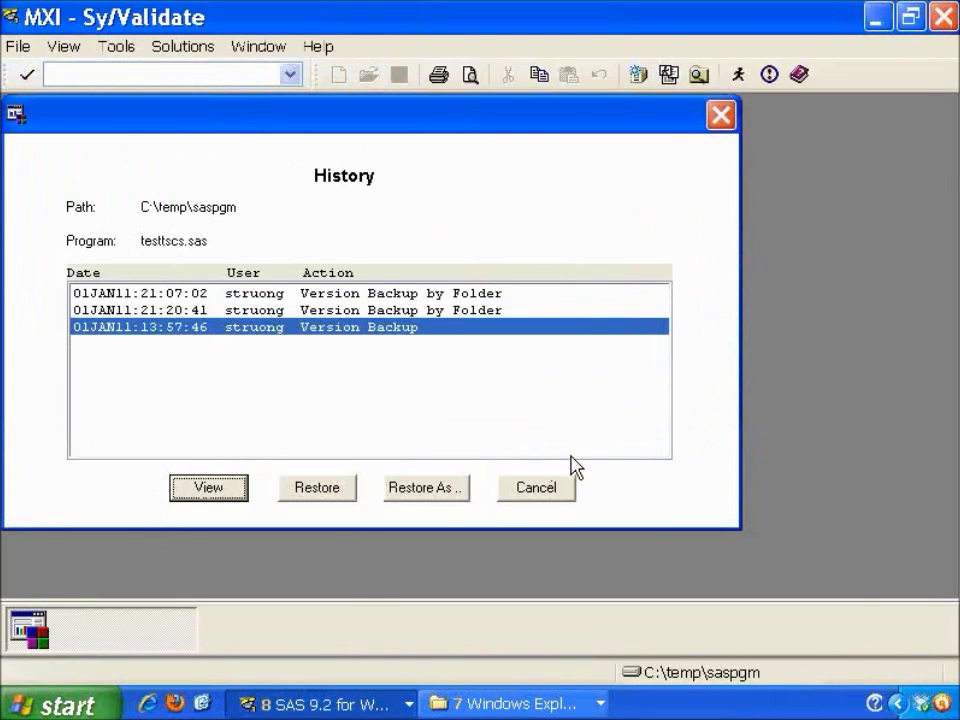
click(548, 488)
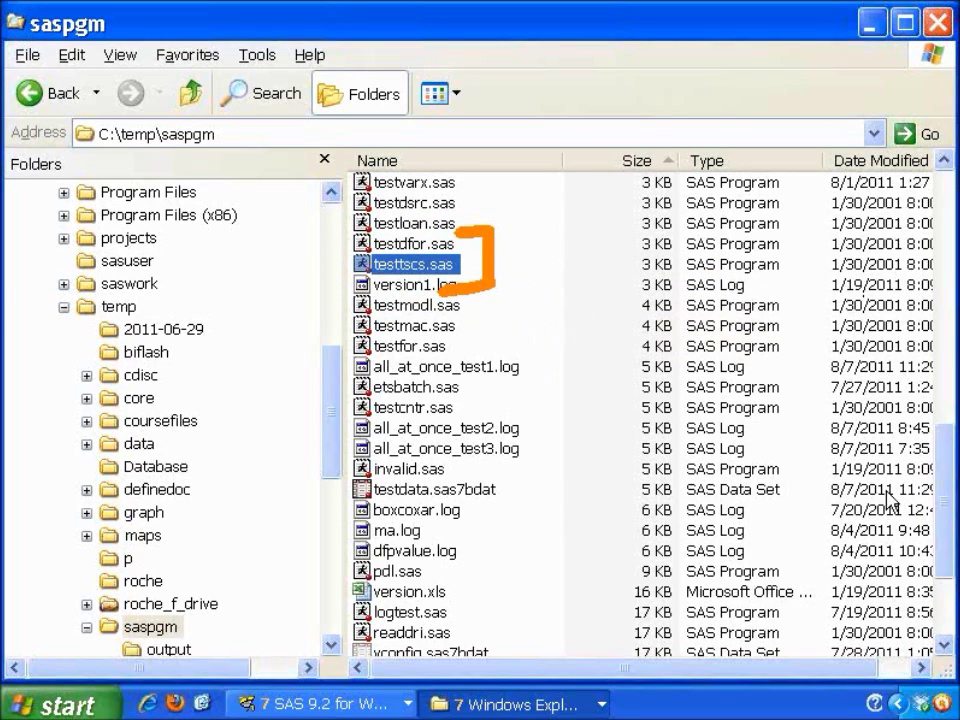
Open the output subfolder of saspgm and create a version backup of ae.doc with V_-_Version.
drag(947, 508, 938, 185)
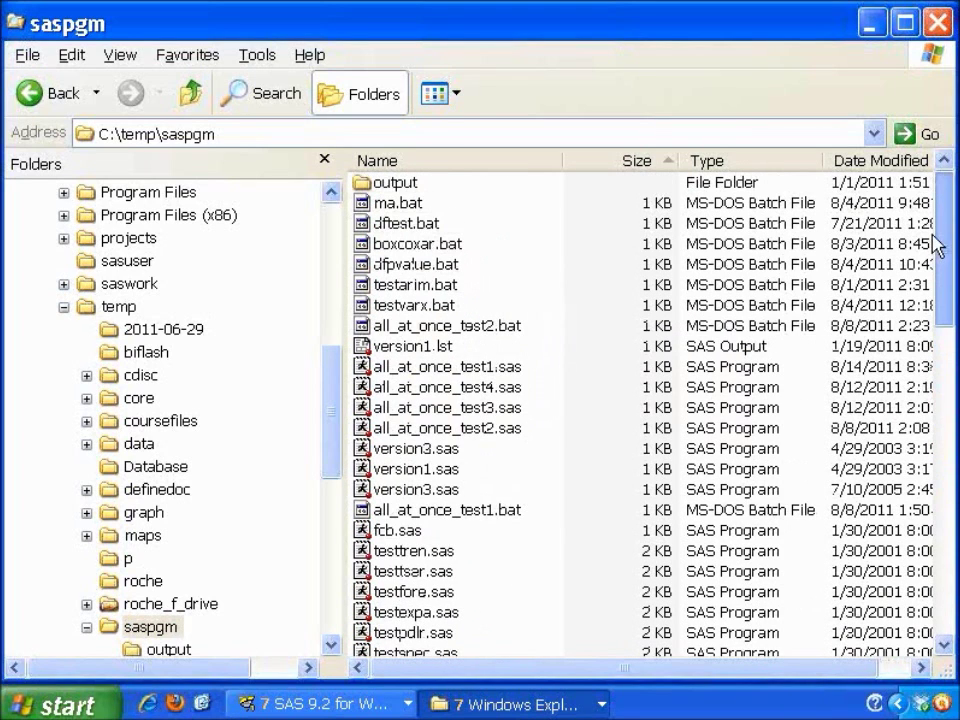
double_click(400, 183)
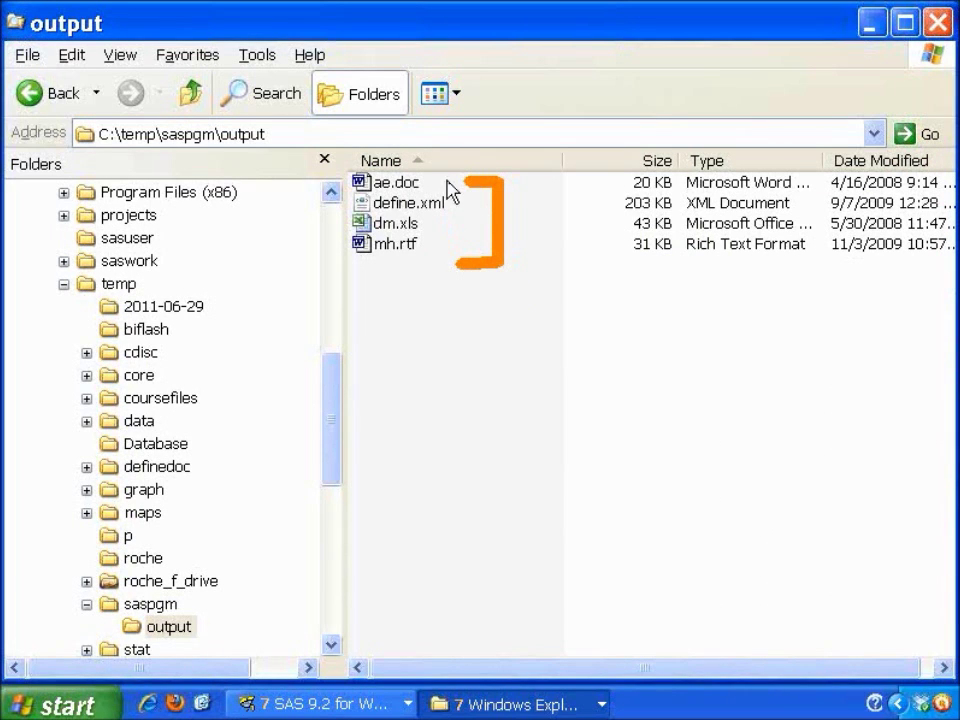
mouse_move(431, 186)
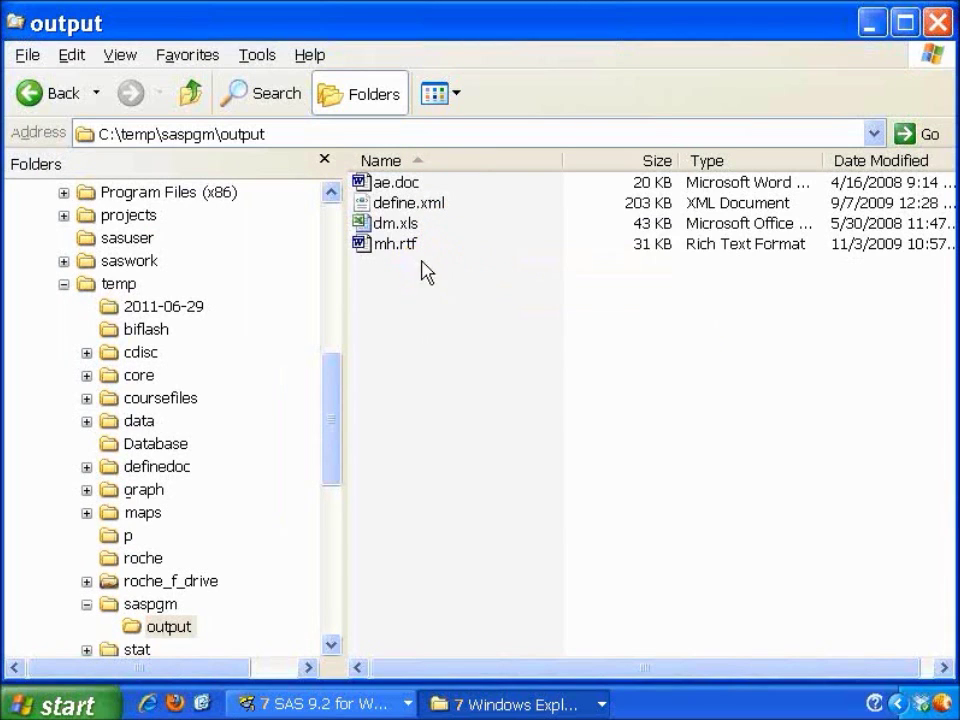
right_click(408, 180)
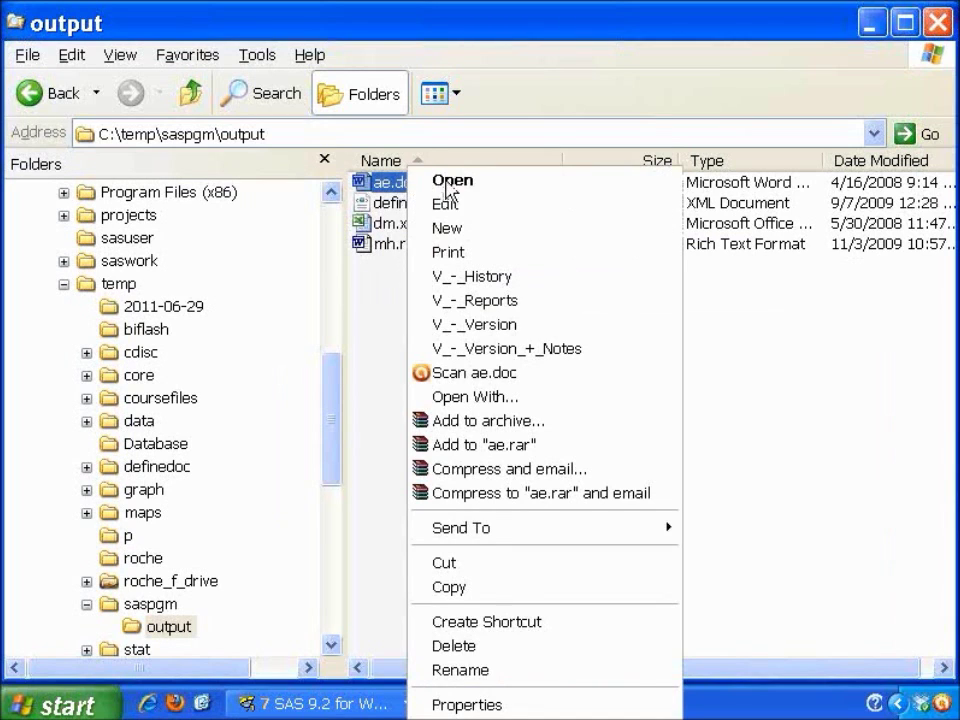
click(542, 343)
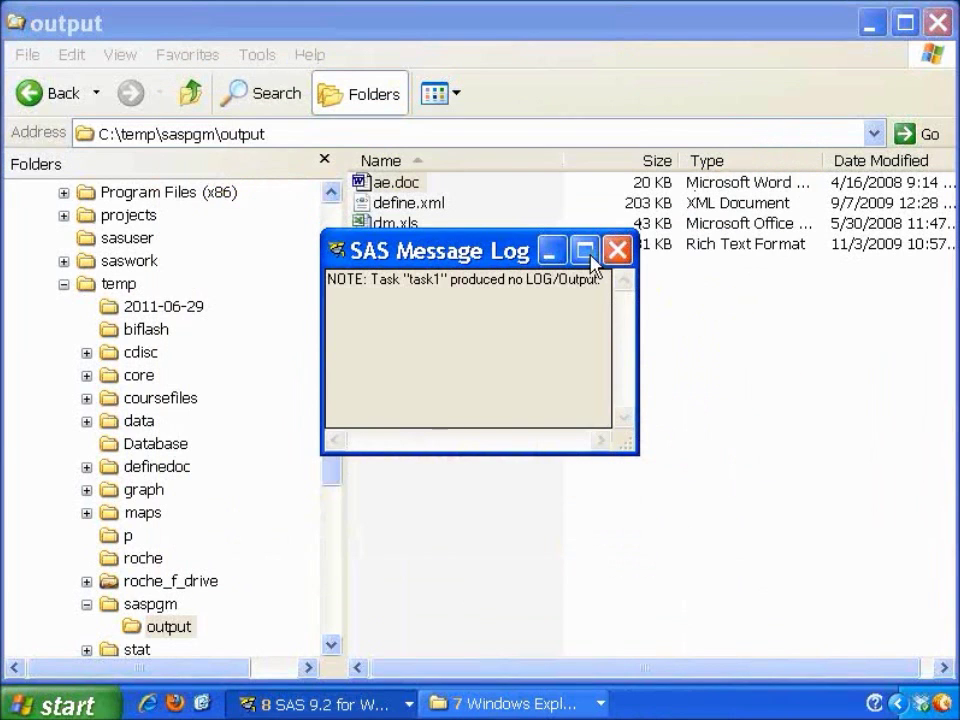
click(617, 252)
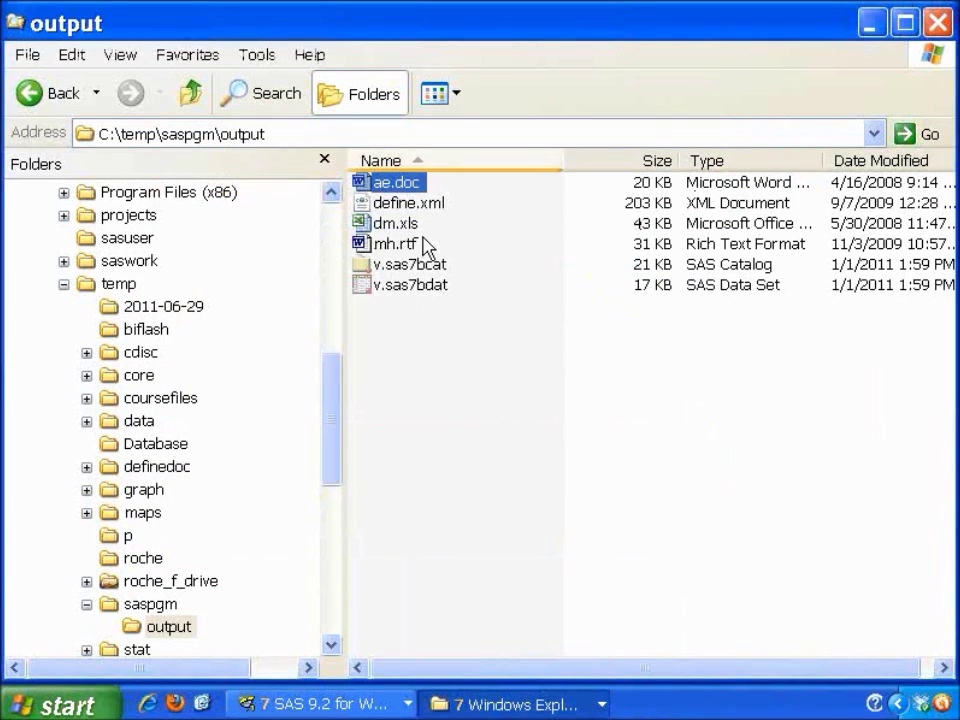
Check the version history of ae.doc, then close the history window without restoring anything.
drag(466, 257, 461, 299)
right_click(390, 188)
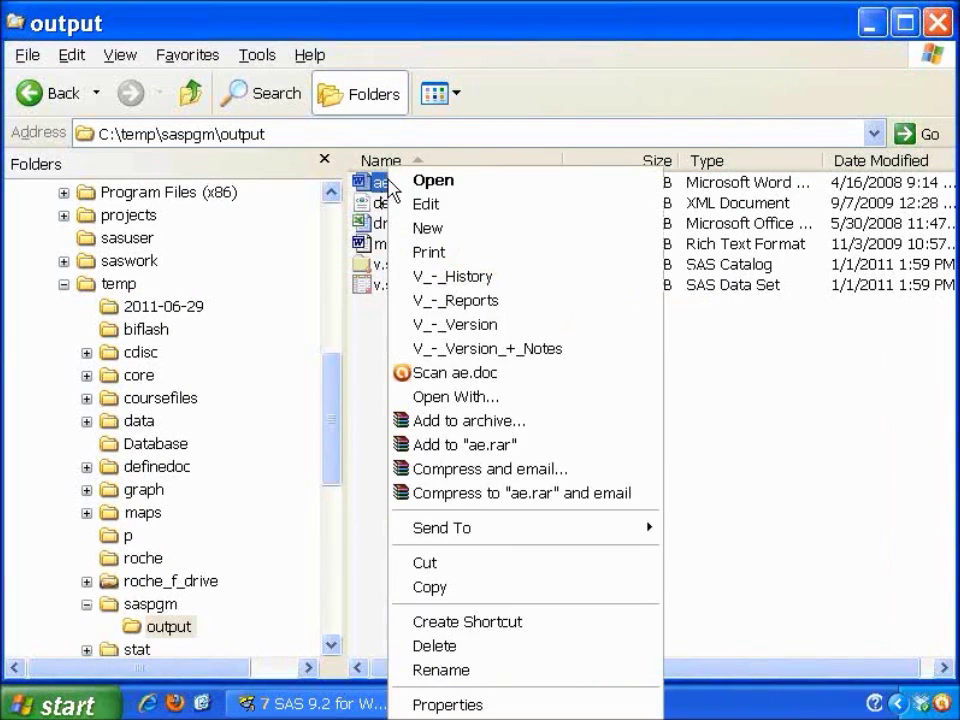
click(468, 277)
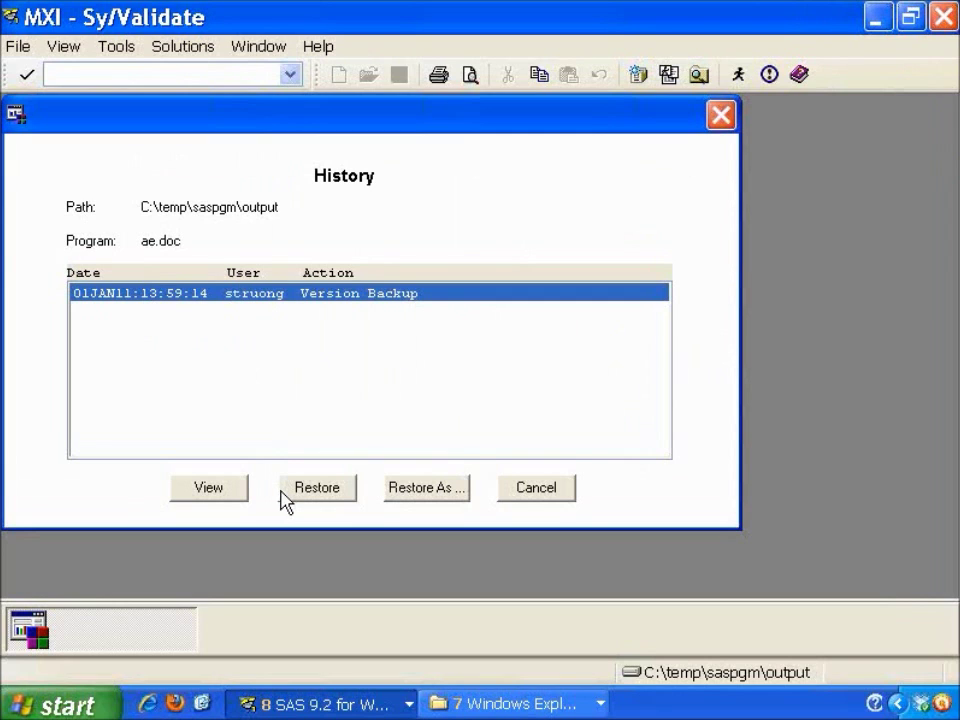
click(553, 500)
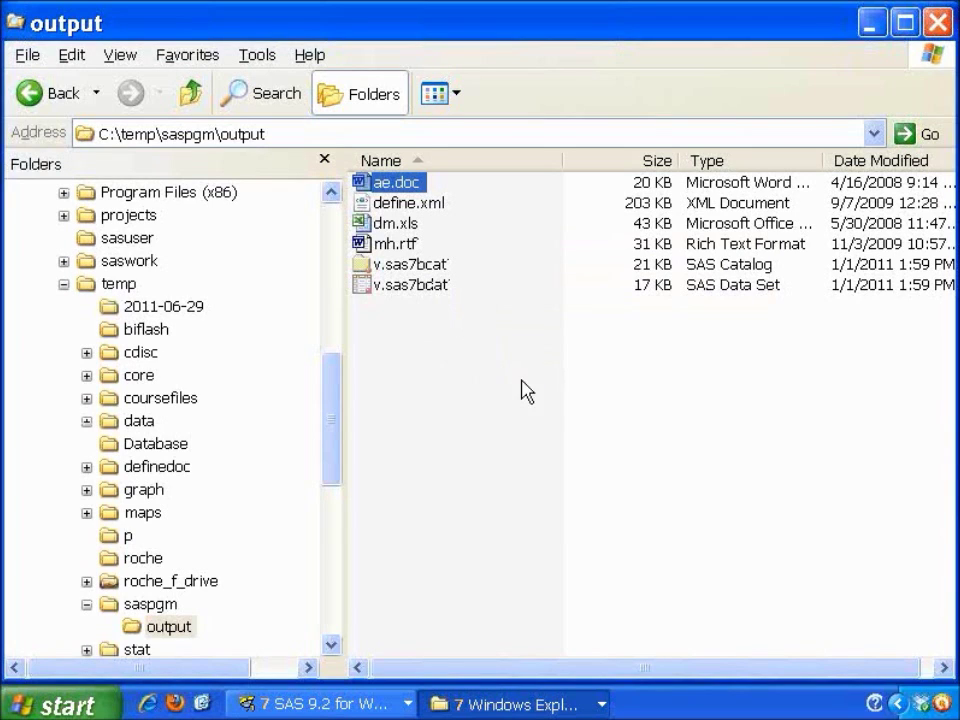
Open v.sas7bdat in the output folder, widen the pgmname, usrname and action columns, and examine the record through to the datetime column.
double_click(390, 288)
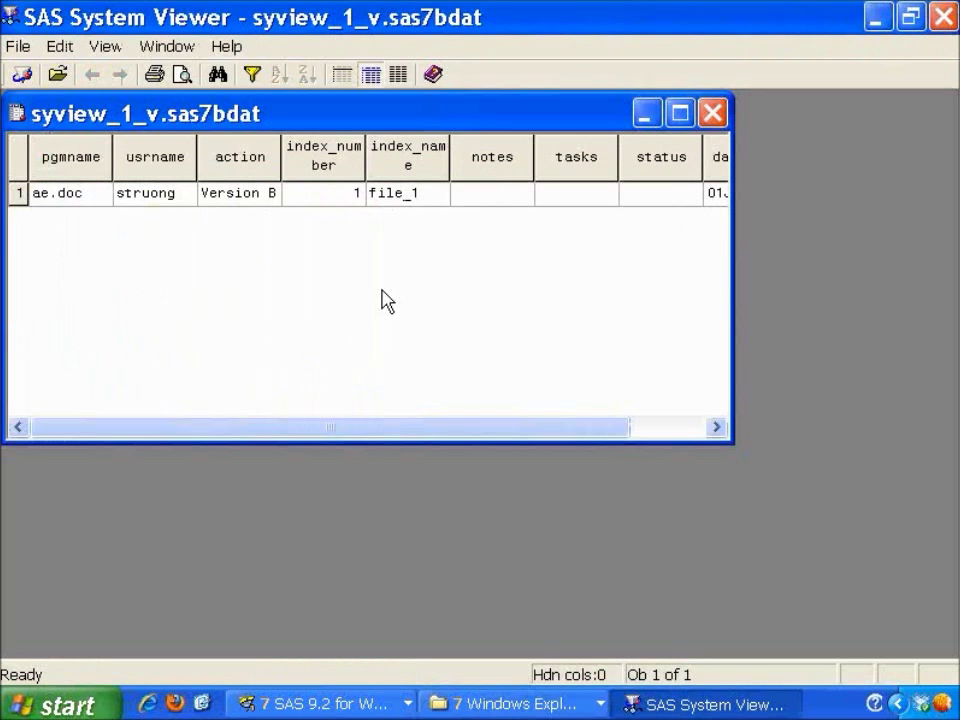
drag(114, 161, 124, 167)
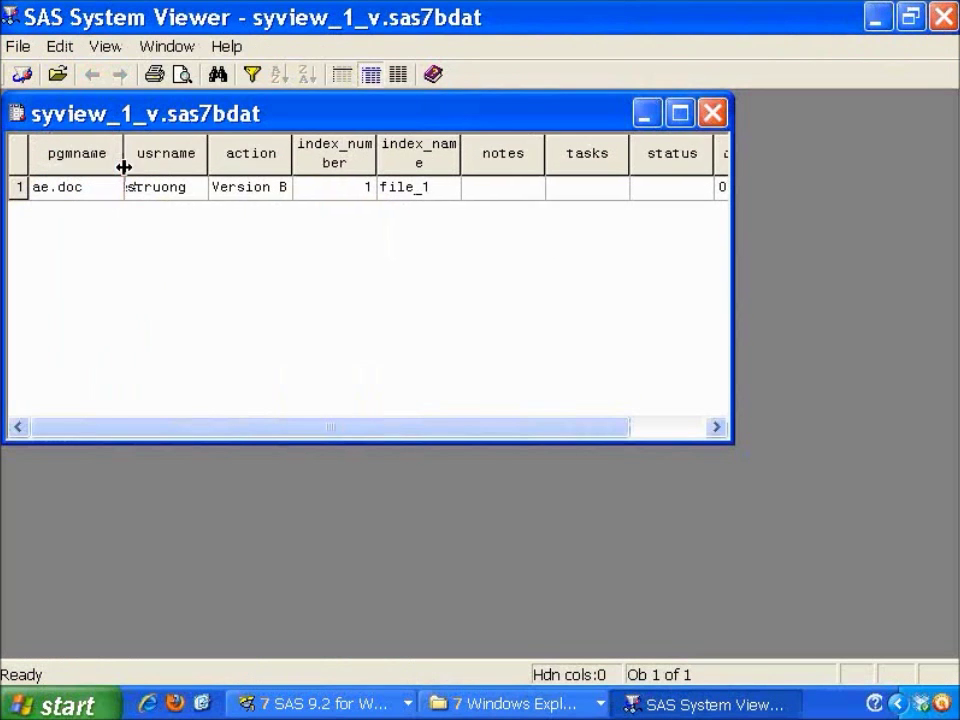
drag(213, 162, 236, 160)
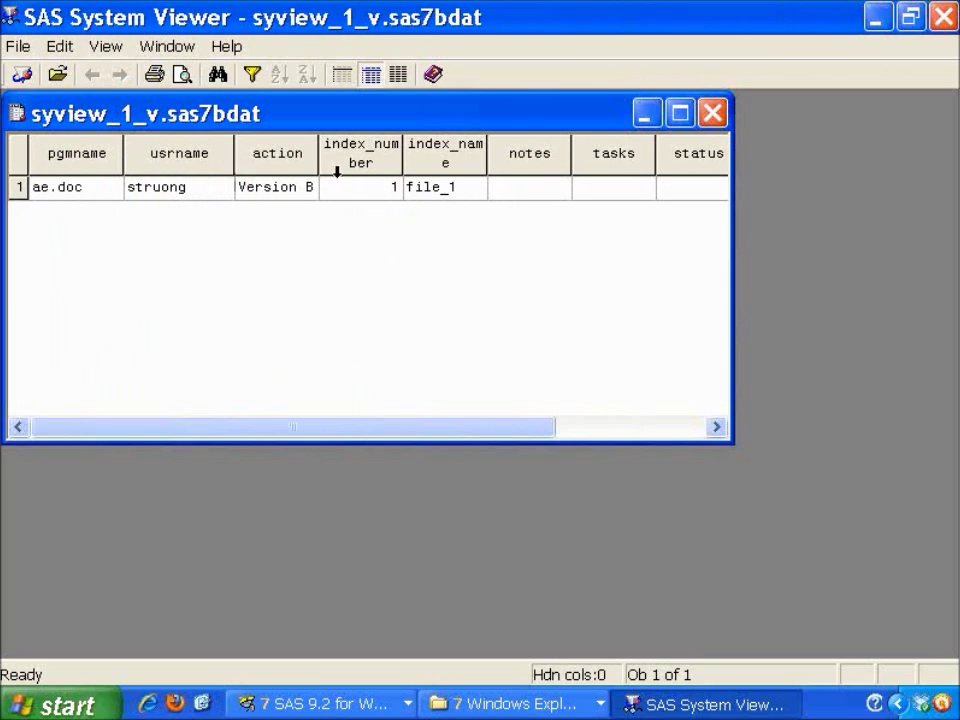
drag(320, 165, 384, 166)
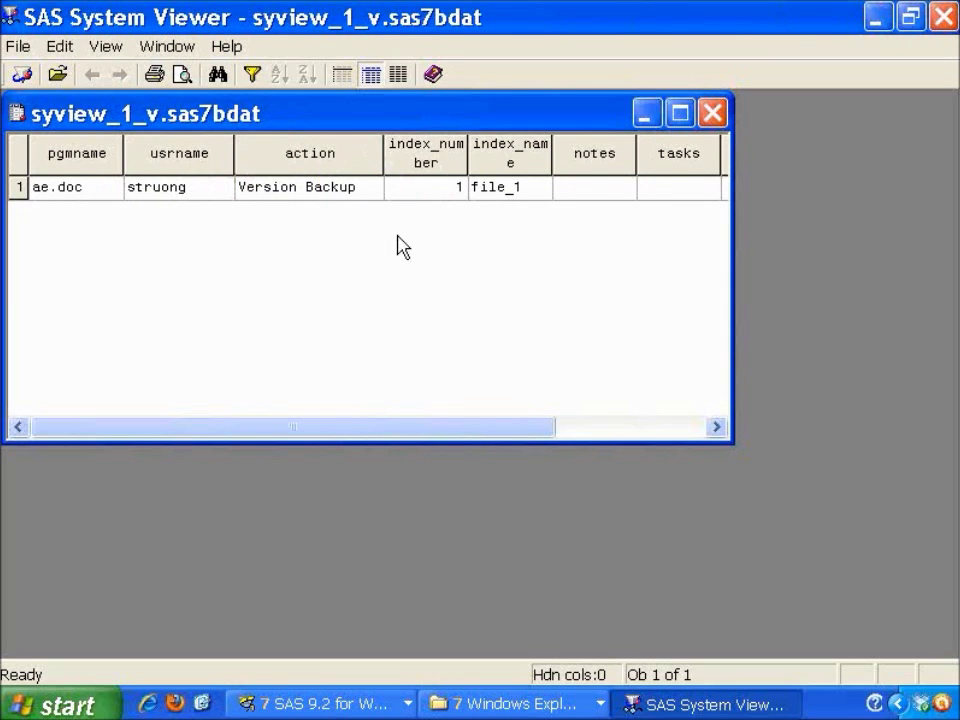
drag(521, 439, 698, 443)
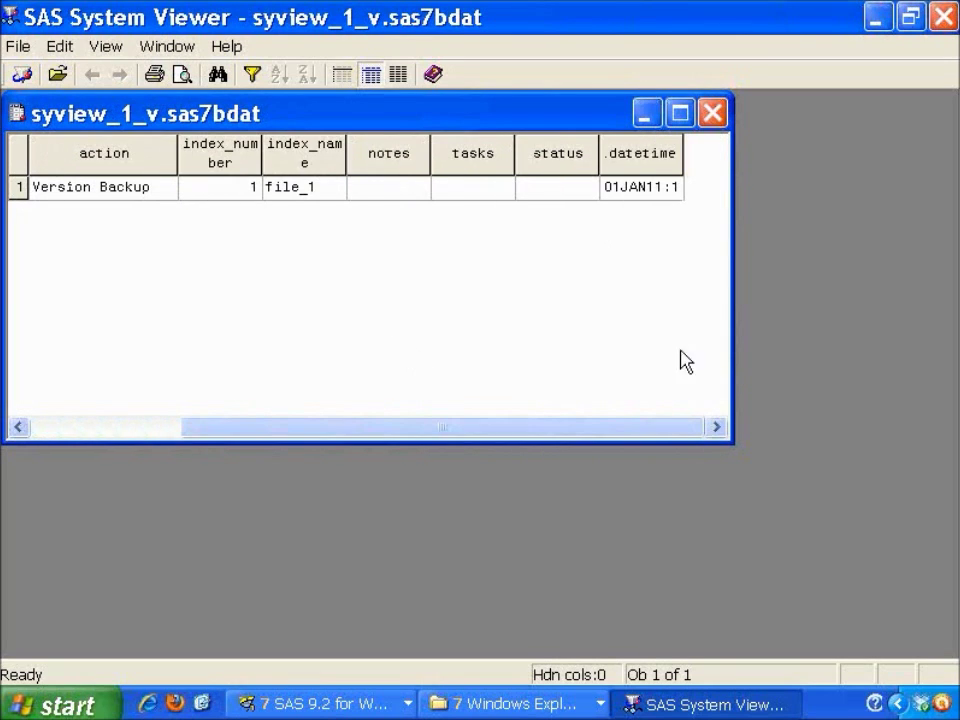
drag(647, 293, 640, 222)
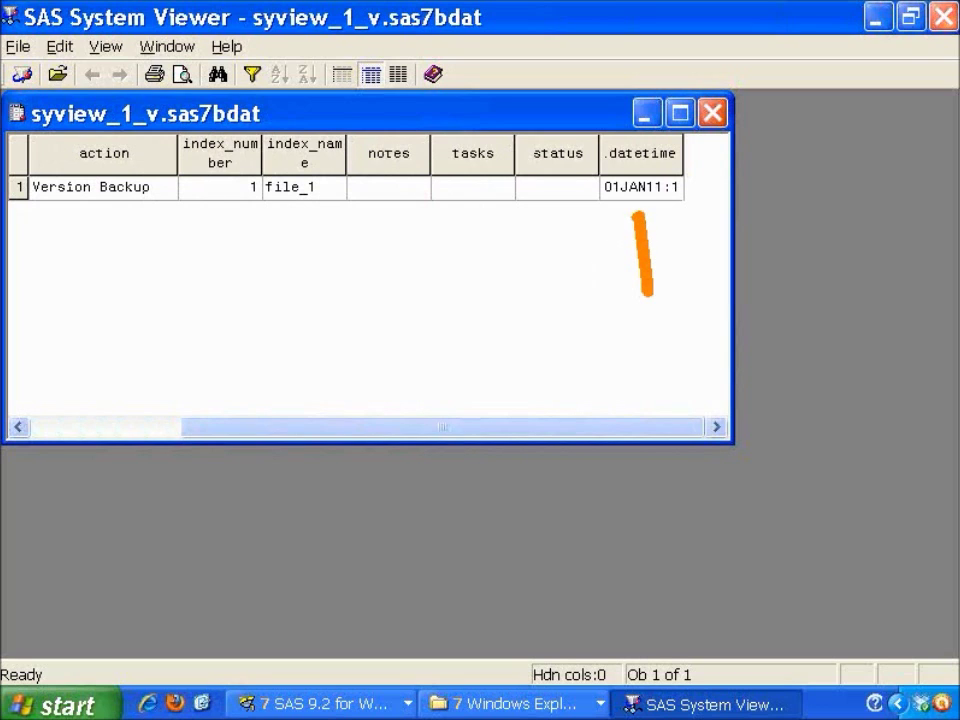
Close the viewer showing the v.sas7bdat data and go back from the output folder to saspgm.
click(945, 17)
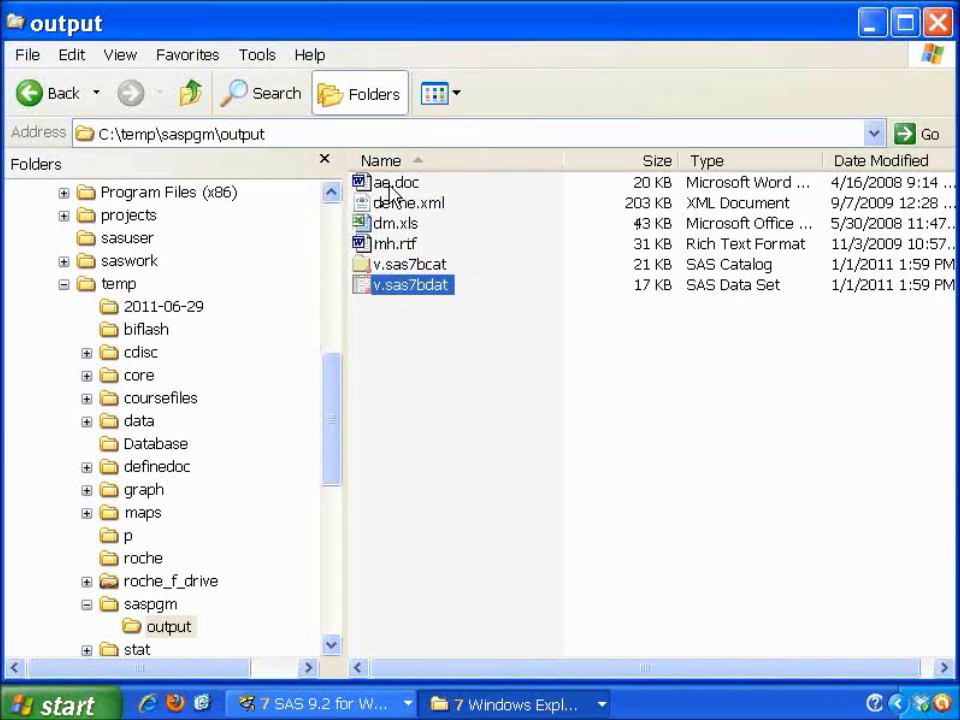
mouse_move(390, 190)
click(44, 95)
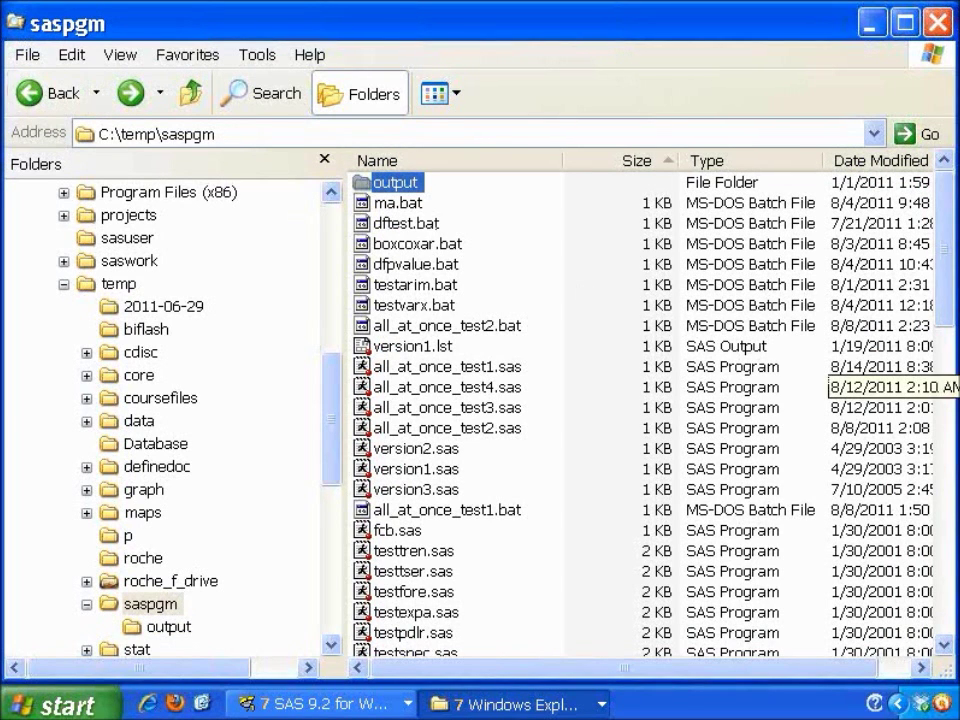
Select all_at_once_test3.sas in the saspgm folder and bring up the actions available for it.
scroll(480, 405, down, 2)
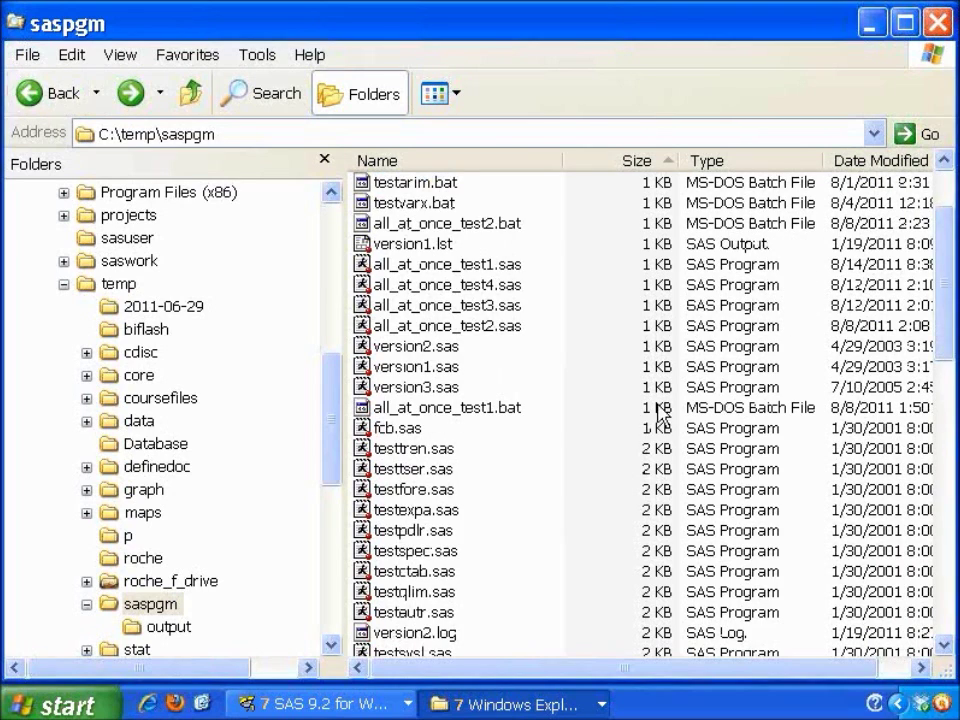
drag(945, 326, 940, 295)
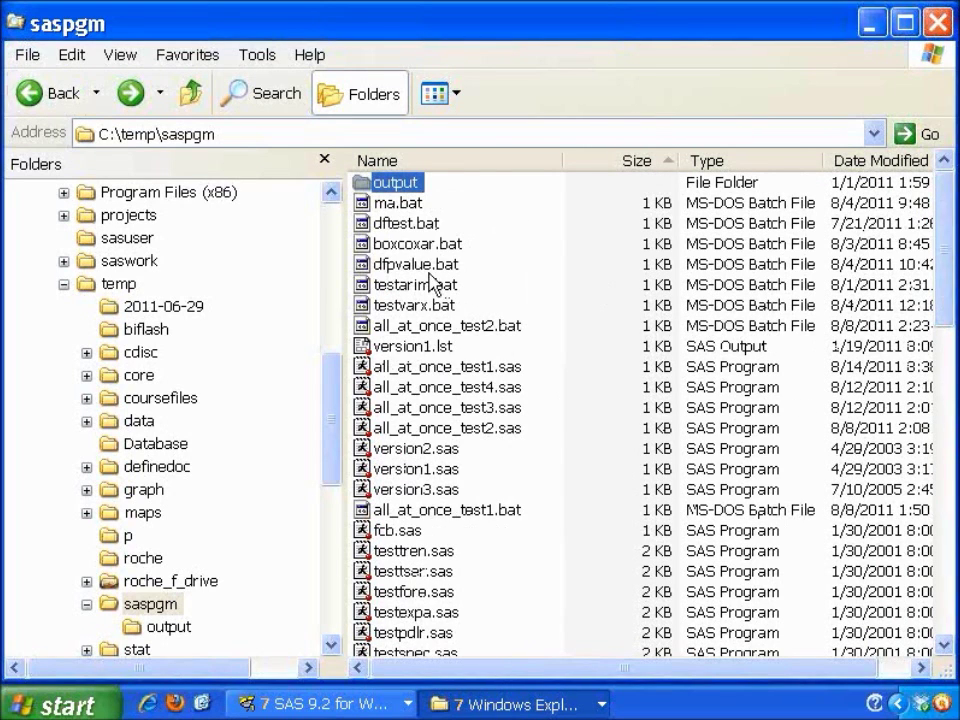
click(443, 409)
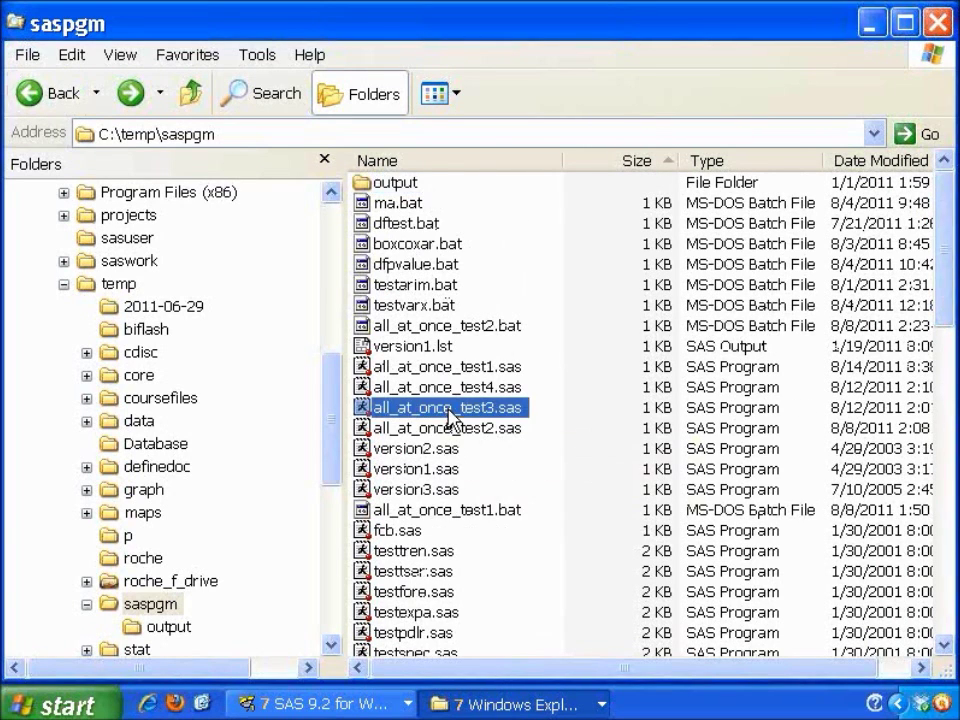
right_click(446, 409)
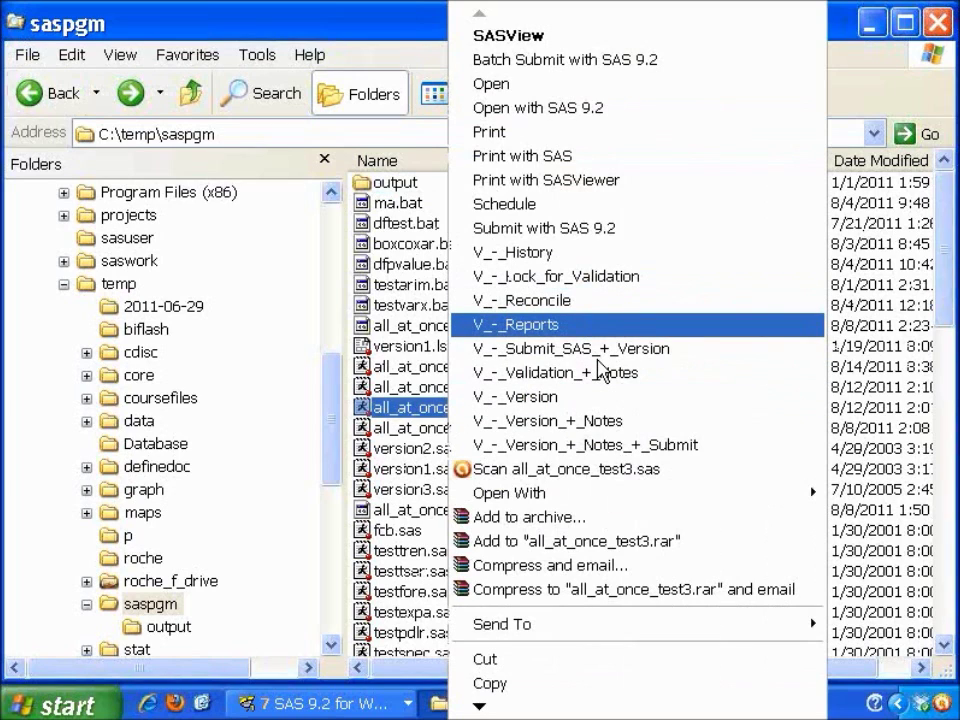